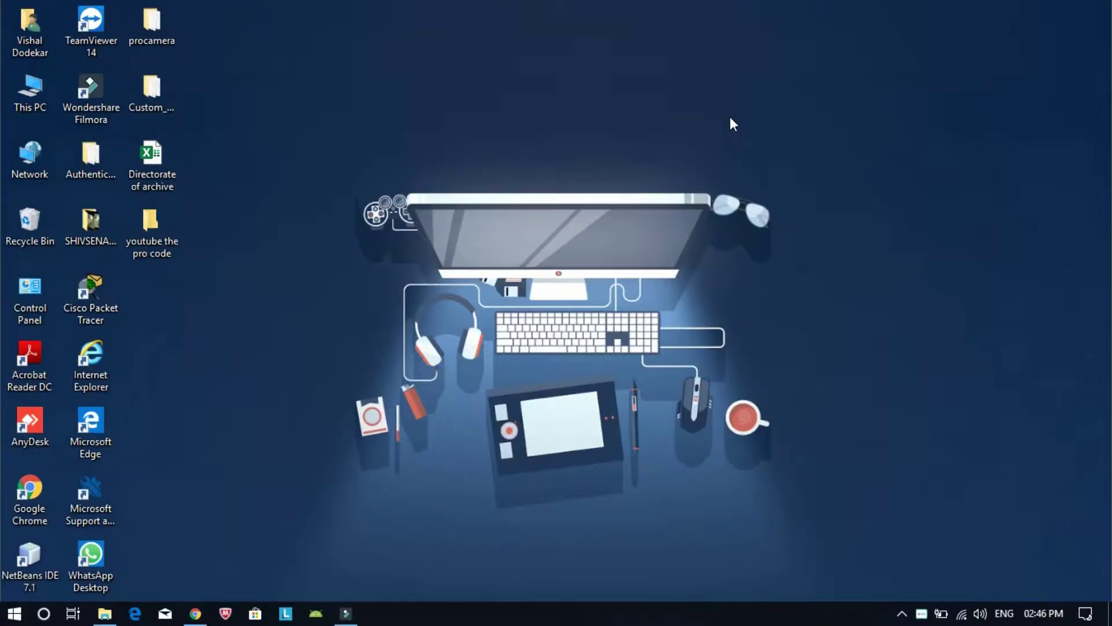
Launch Google Chrome from the taskbar to get a new tab
click(195, 614)
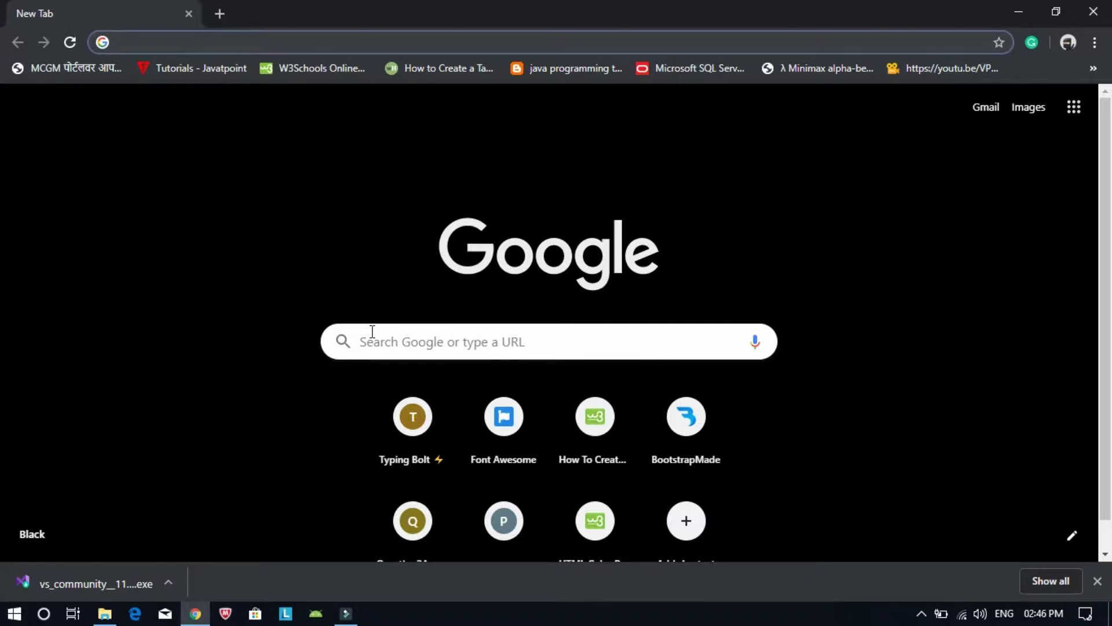
Search Google for 'visual studio' from the address bar
text(visual)
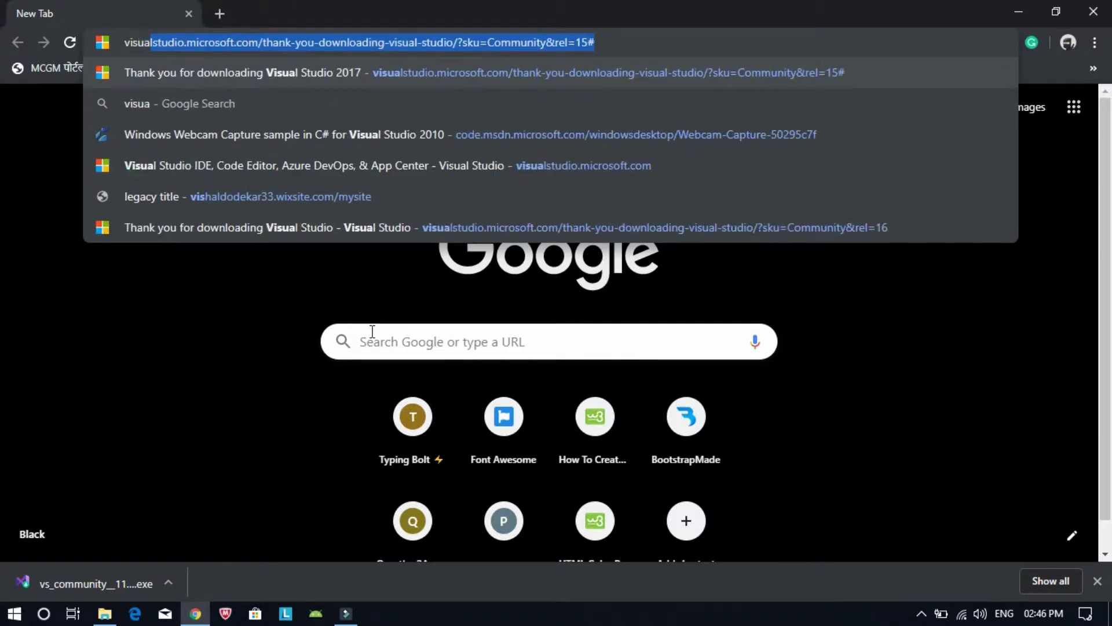
key(BackSpace)
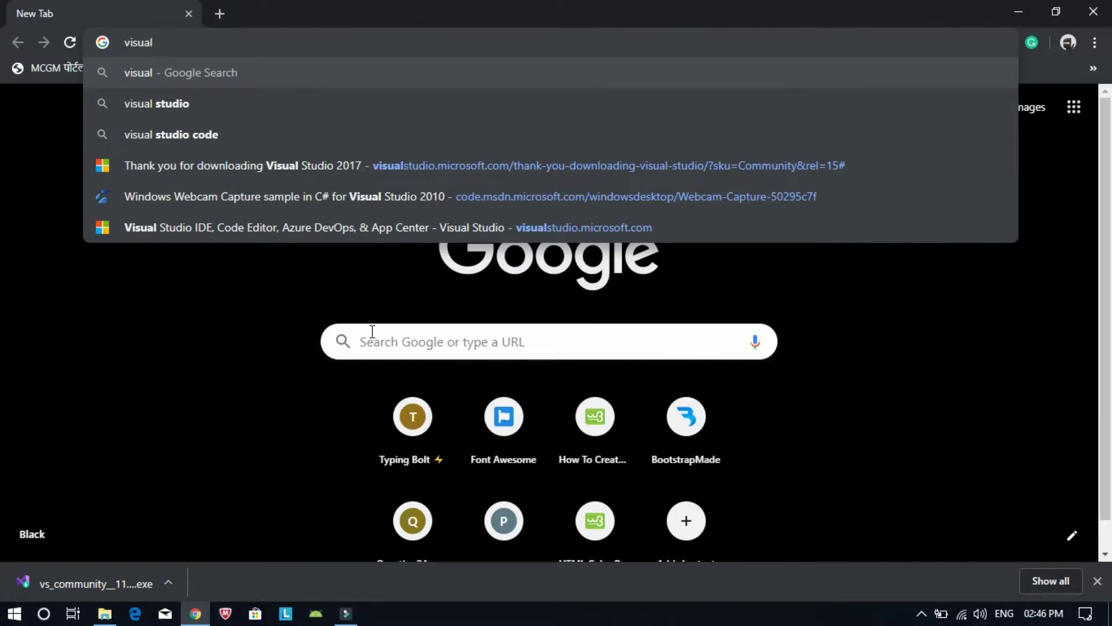
key(Down)
key(Return)
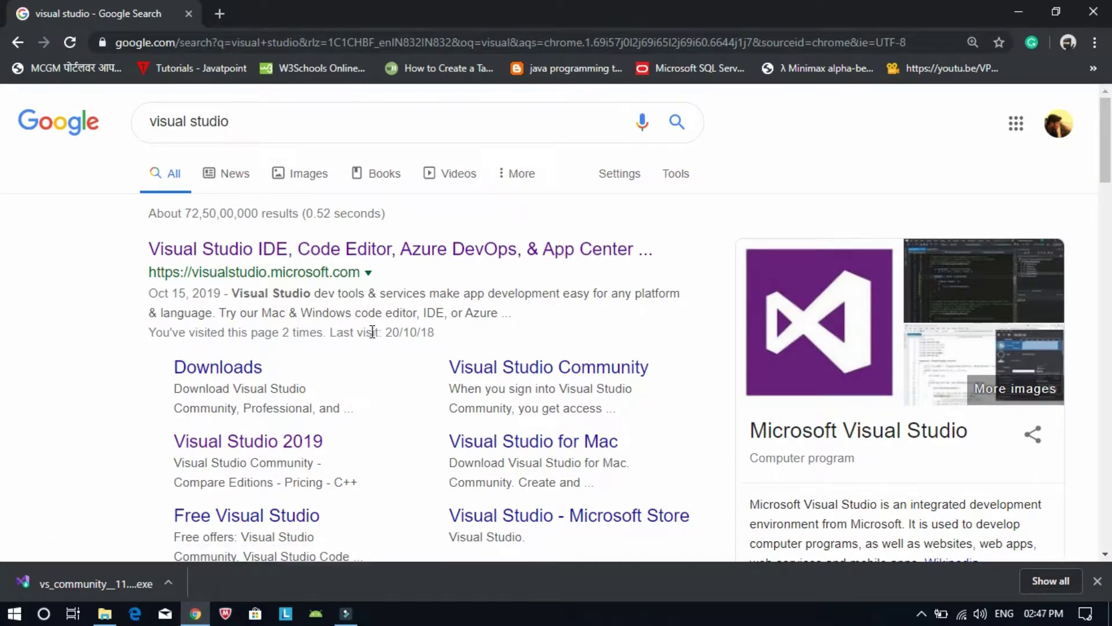
Go to visualstudio.microsoft.com and download the Community 2019 edition
click(303, 246)
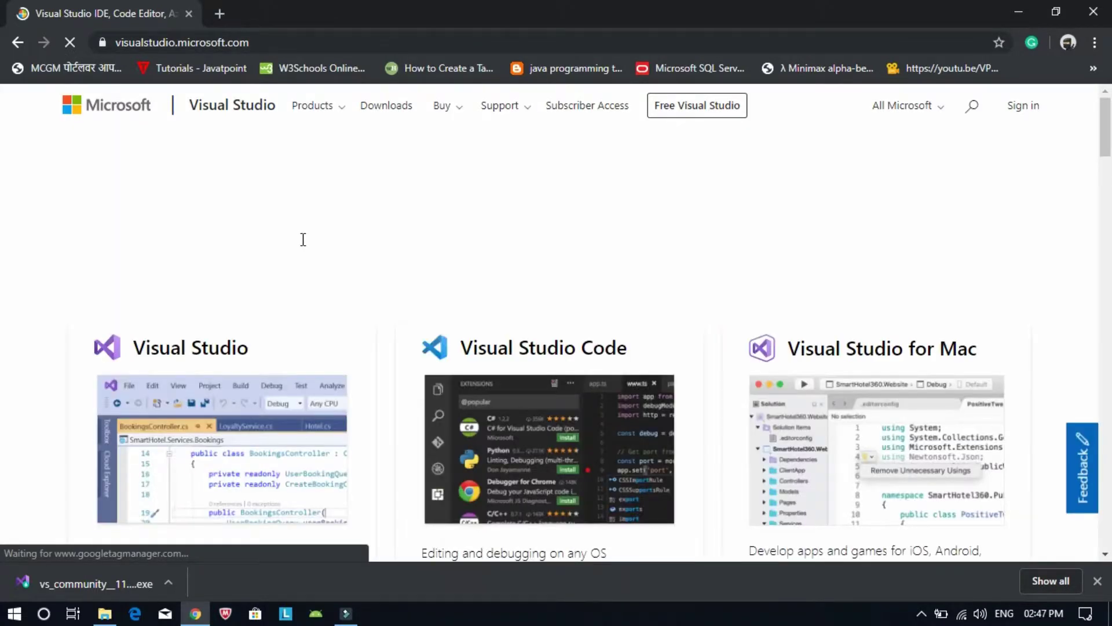
scroll(301, 239, down, 3)
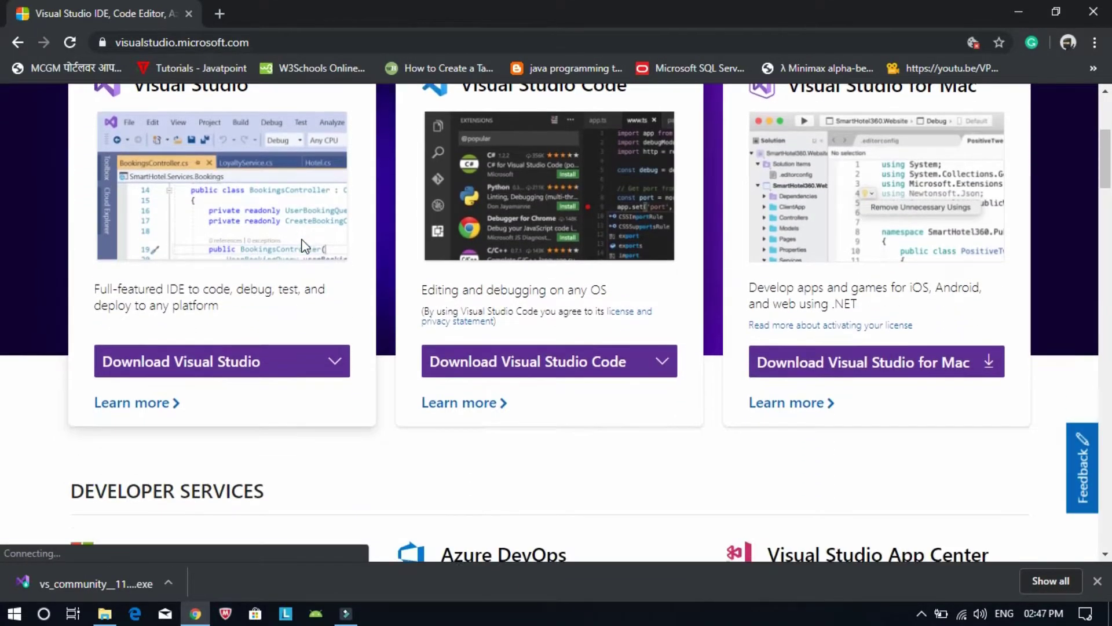
click(327, 362)
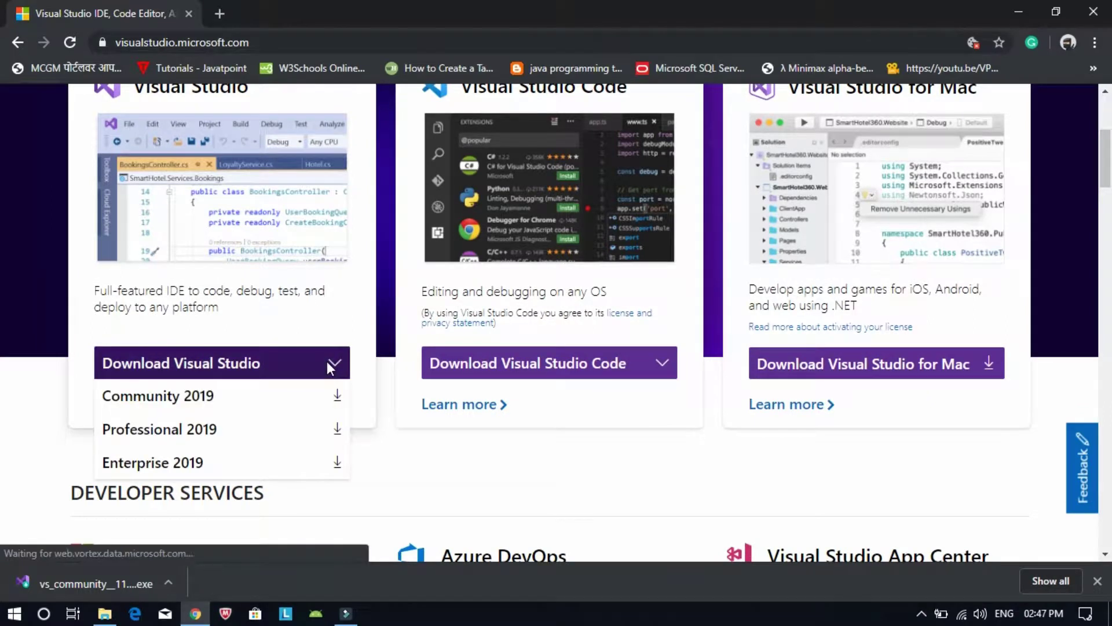
click(333, 398)
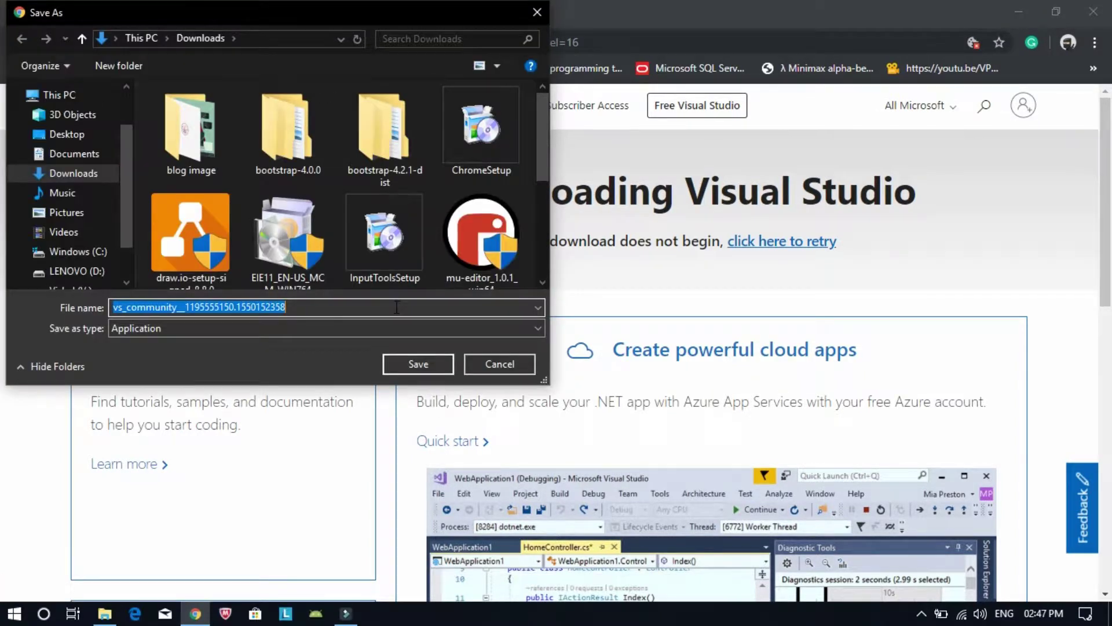
Save the vs_community installer to Downloads and let the 1,352 KB download finish
click(423, 363)
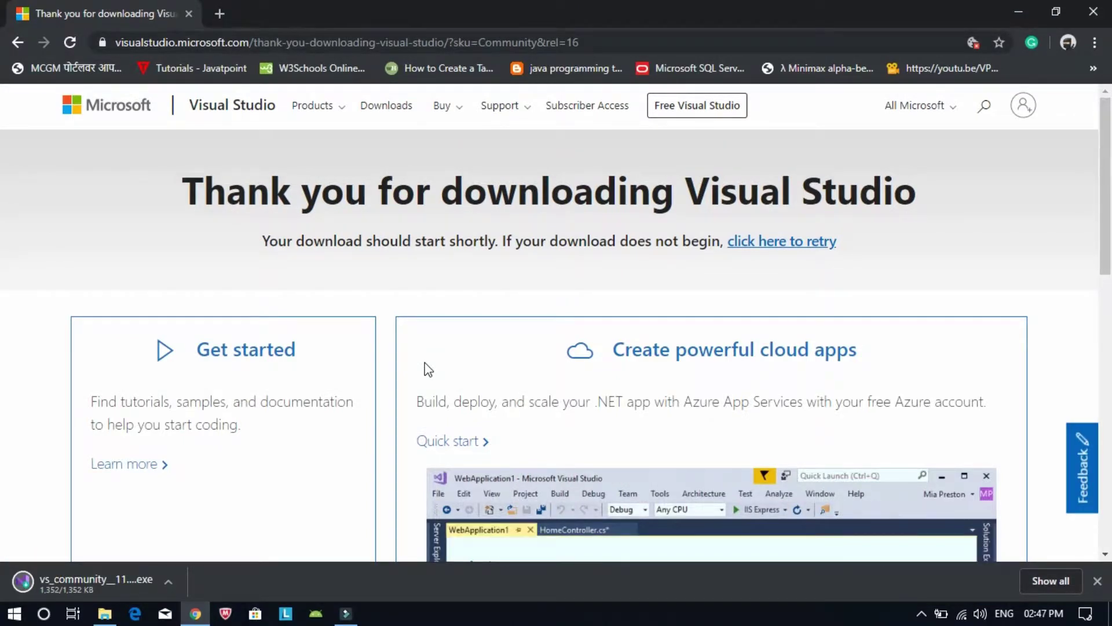
click(169, 581)
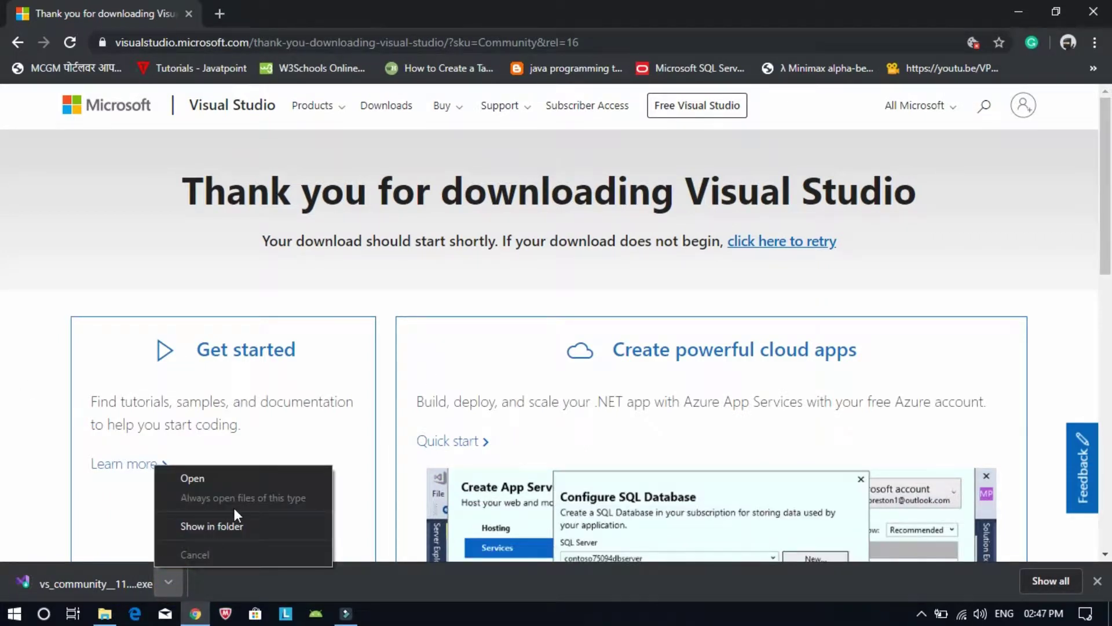
Run vs_community from the Downloads folder, minimizing Explorer and Chrome to reveal the installer
click(217, 532)
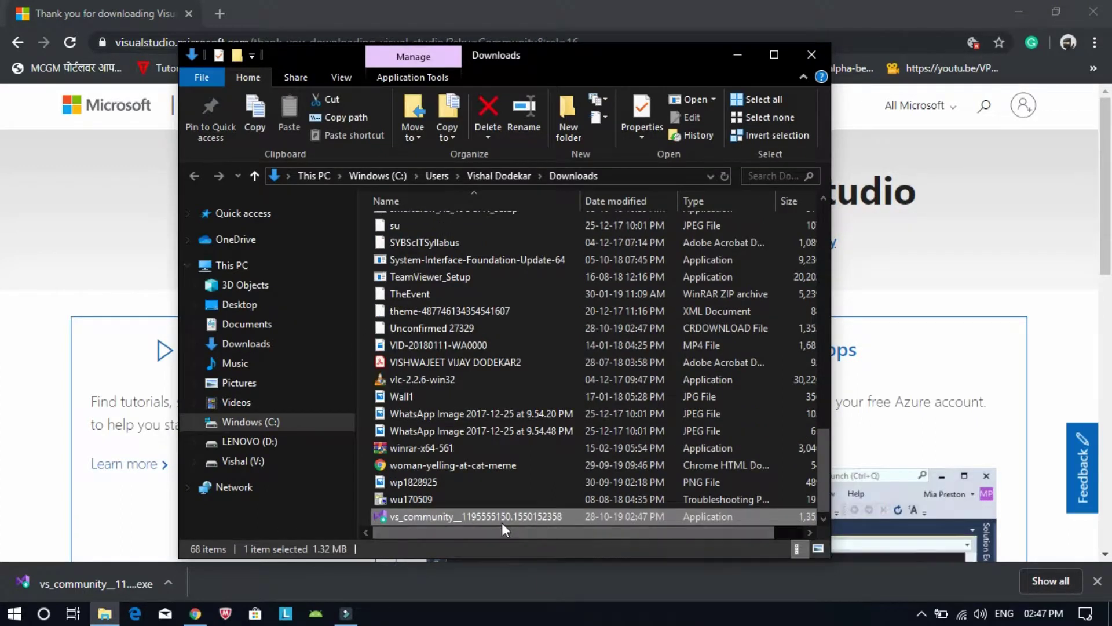
click(493, 517)
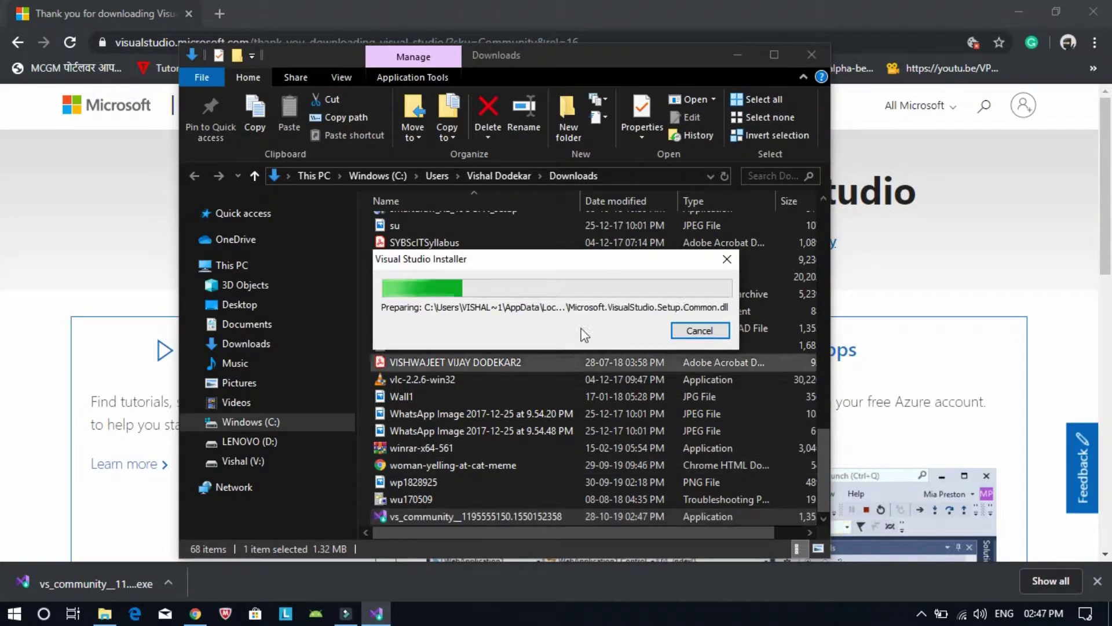
click(746, 47)
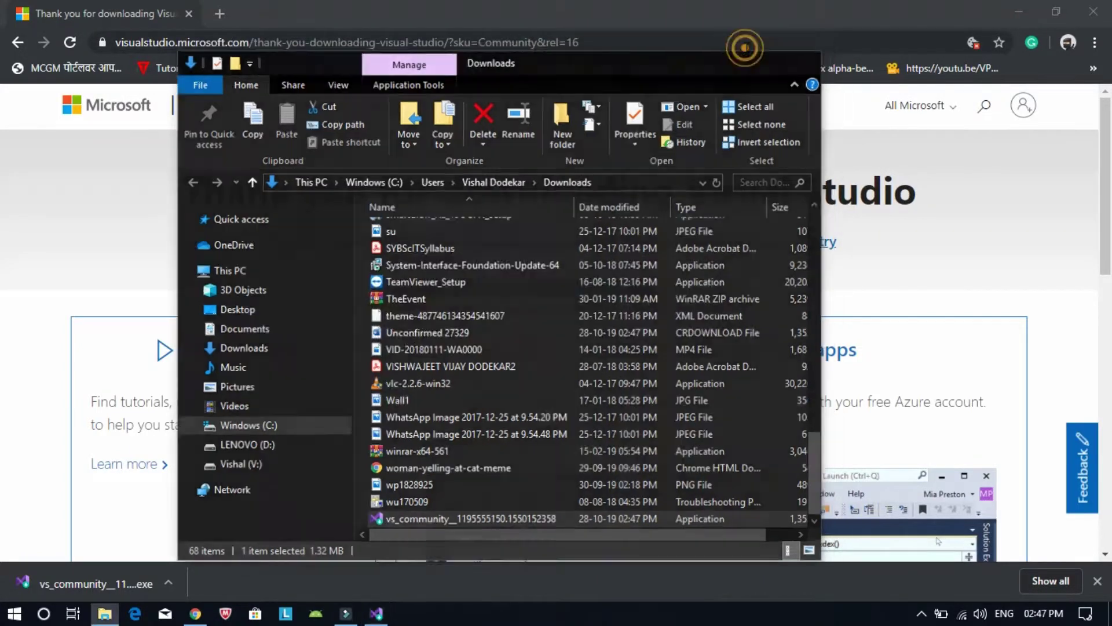
click(1018, 12)
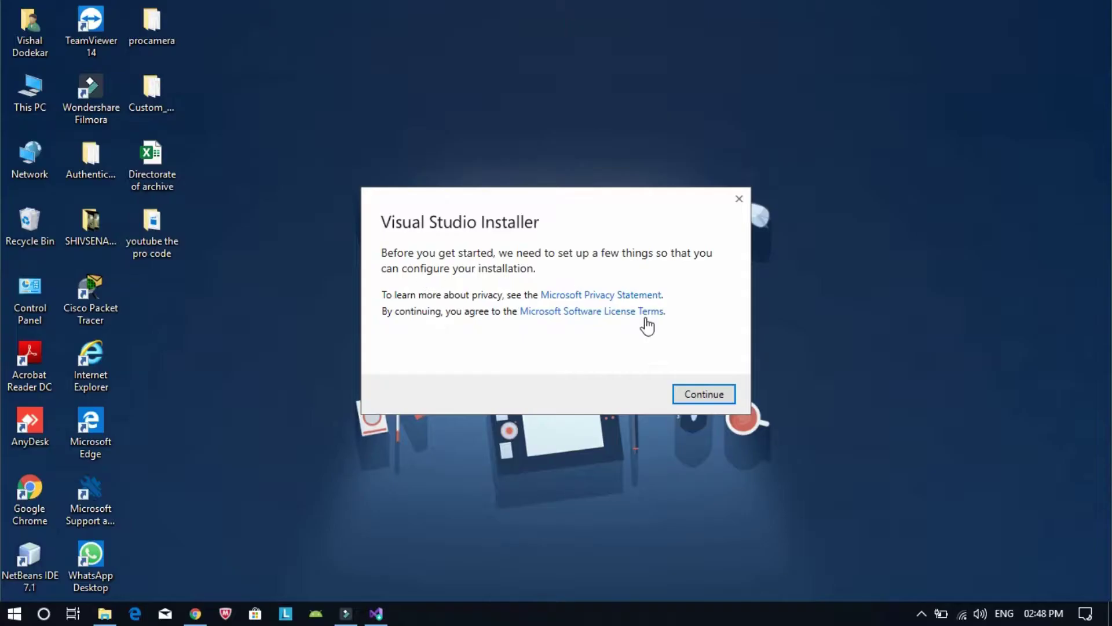
Accept the installer terms so the Community 2019 16.3.6 workload page loads
click(688, 398)
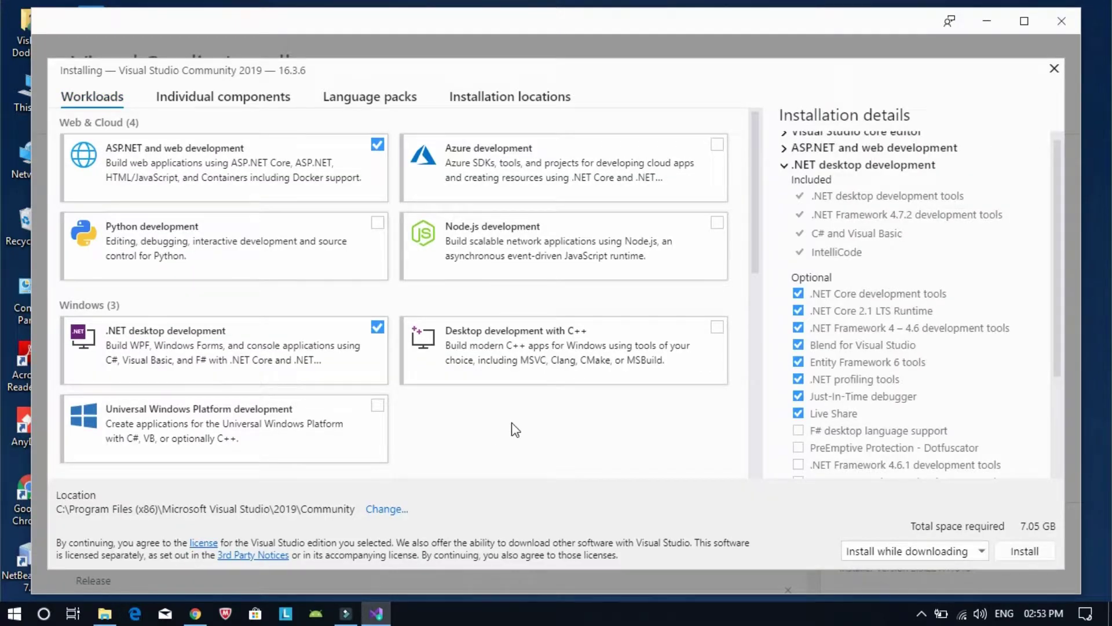
Tick Mobile development with .NET, Game development with Unity and Mobile development with C++
scroll(512, 424, down, 5)
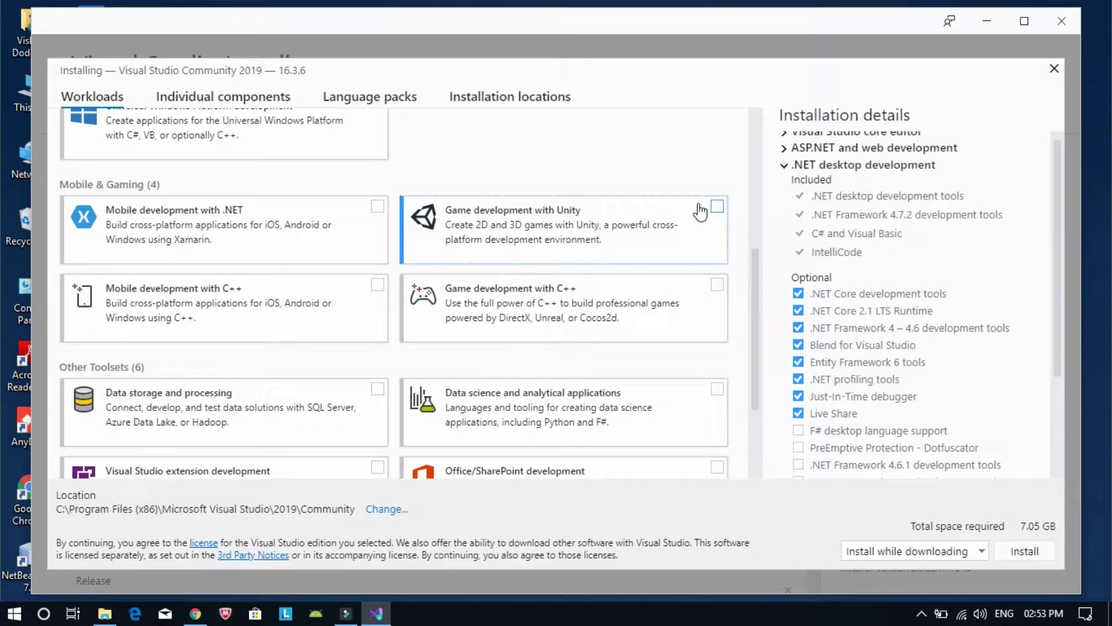
click(355, 216)
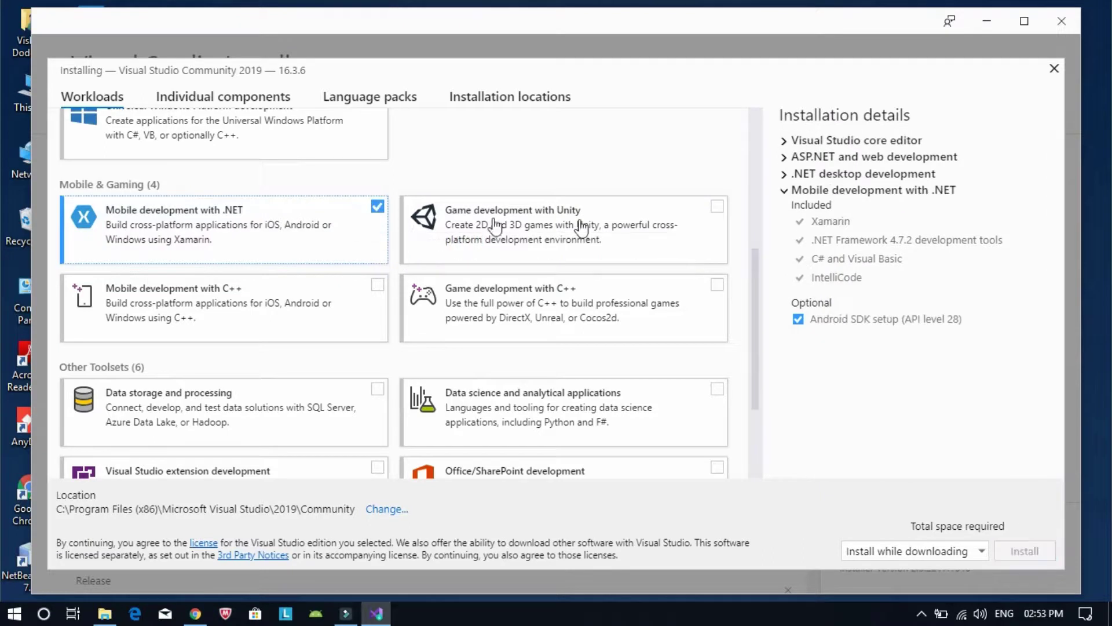
click(691, 220)
scroll(693, 220, down, 2)
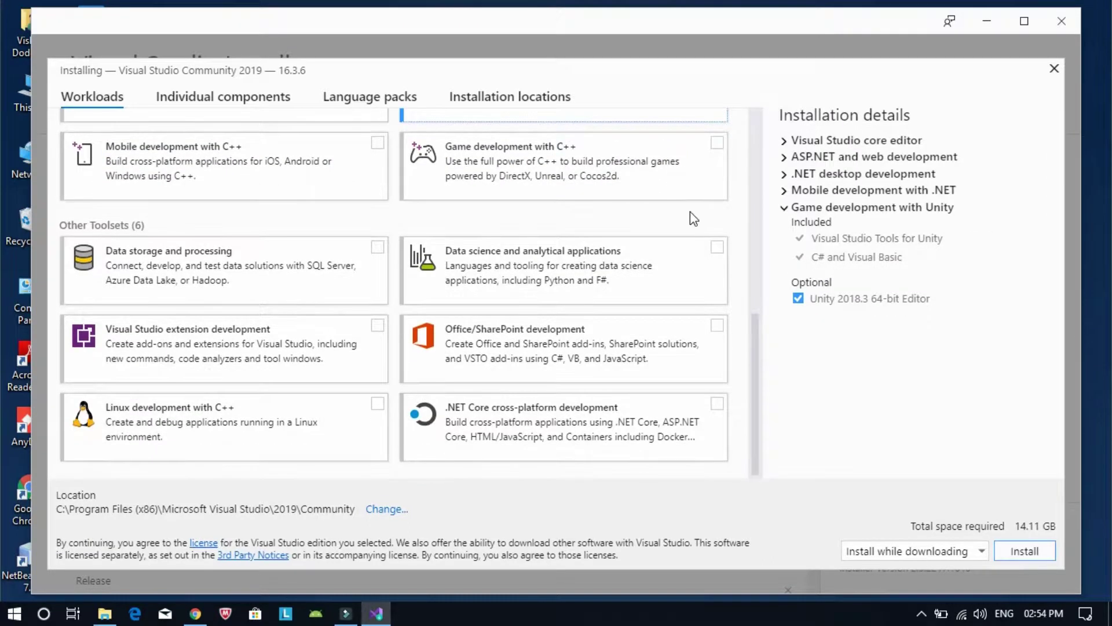
scroll(690, 212, up, 1)
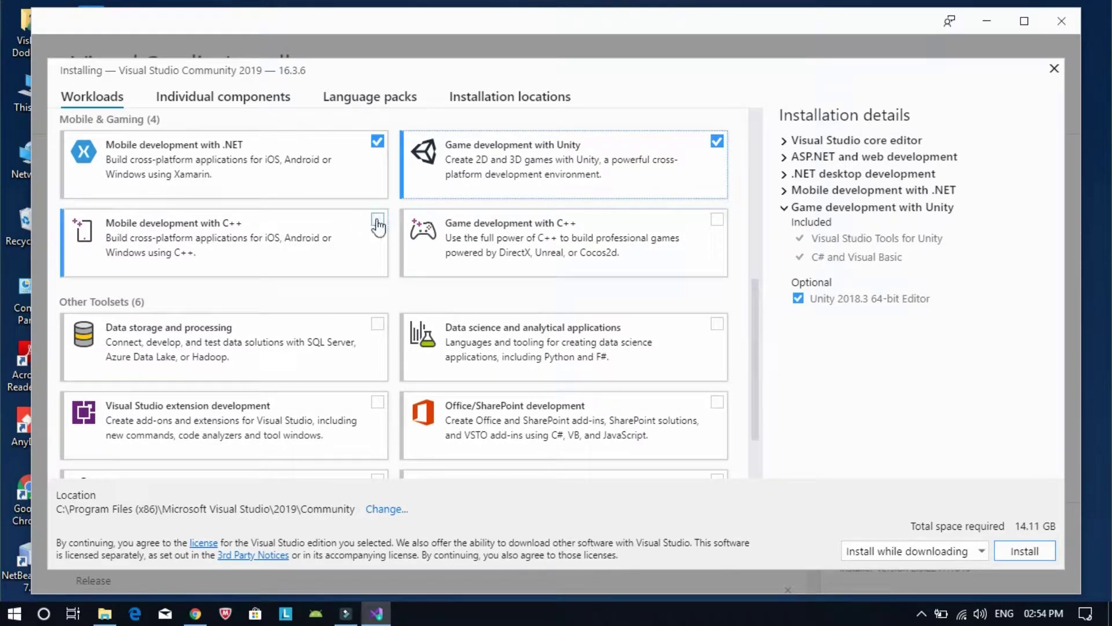
click(377, 220)
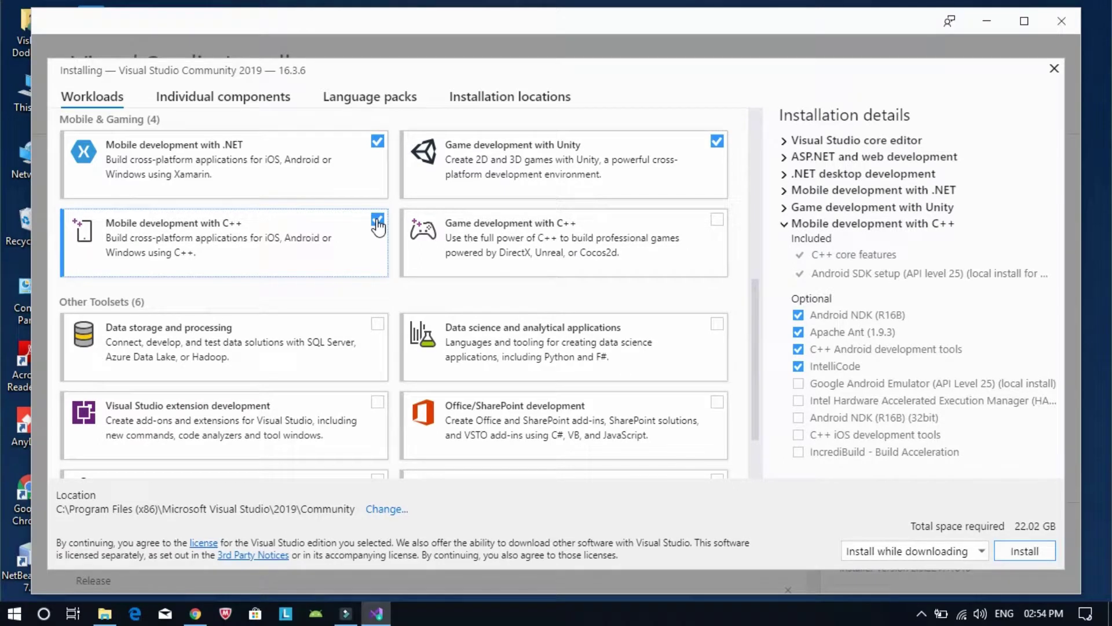
scroll(378, 227, down, 1)
scroll(377, 227, up, 4)
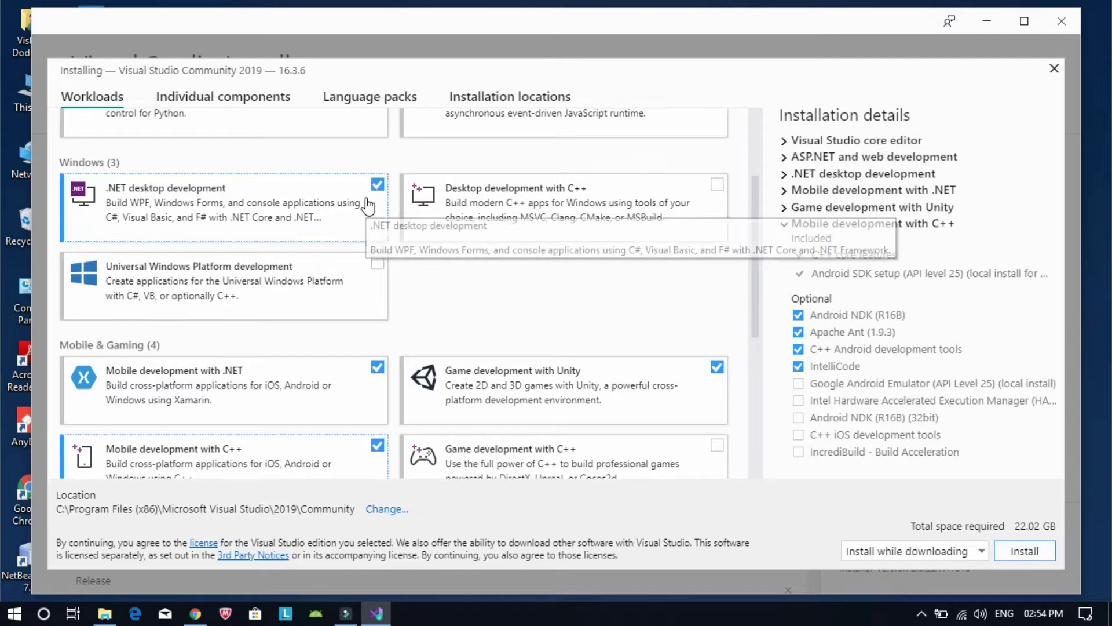
scroll(368, 205, up, 3)
scroll(368, 206, up, 1)
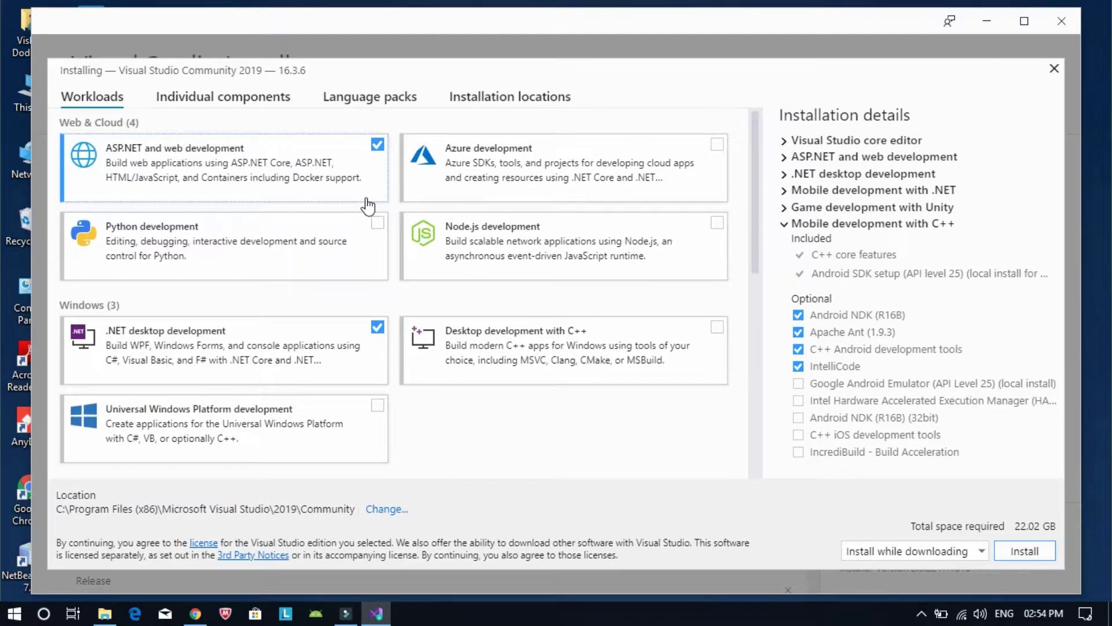
scroll(368, 206, down, 4)
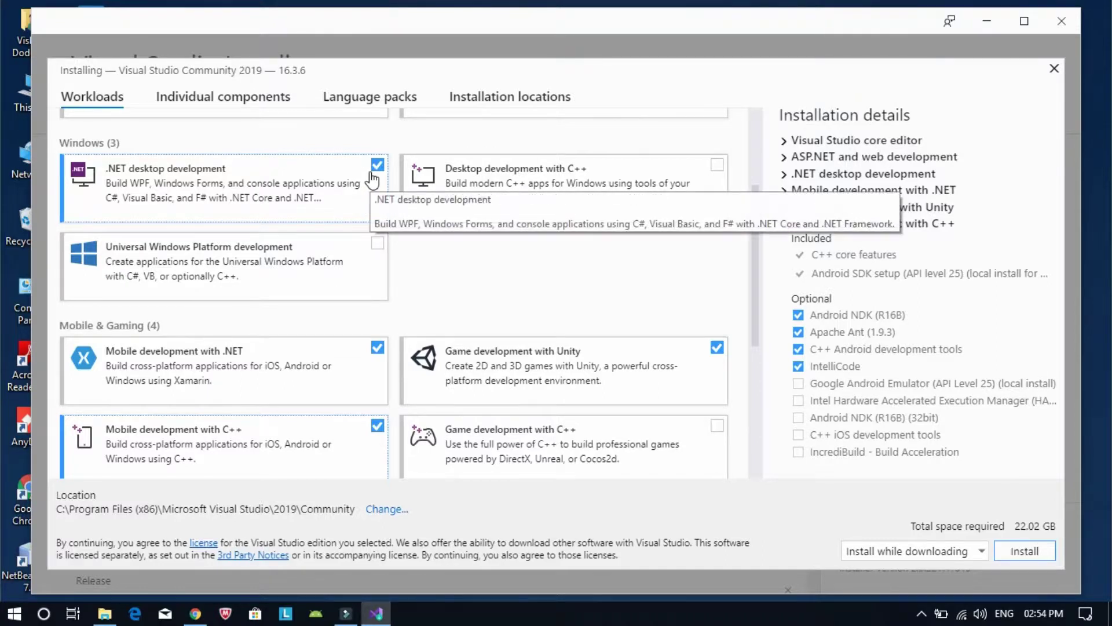
Clear .NET desktop development, Unity and both mobile development workloads
click(372, 176)
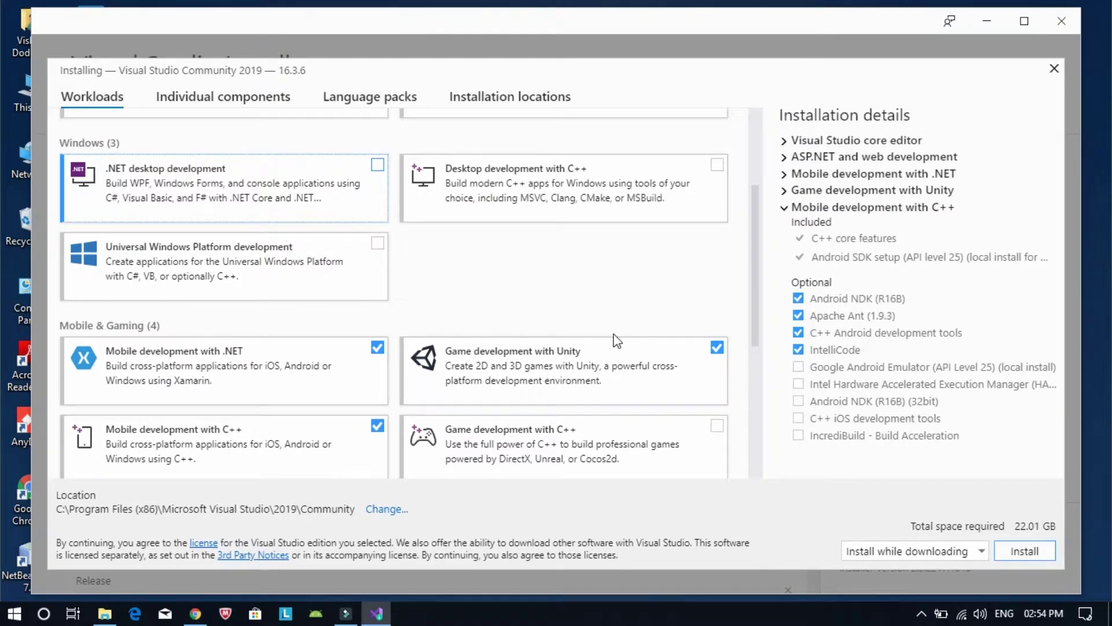
click(643, 356)
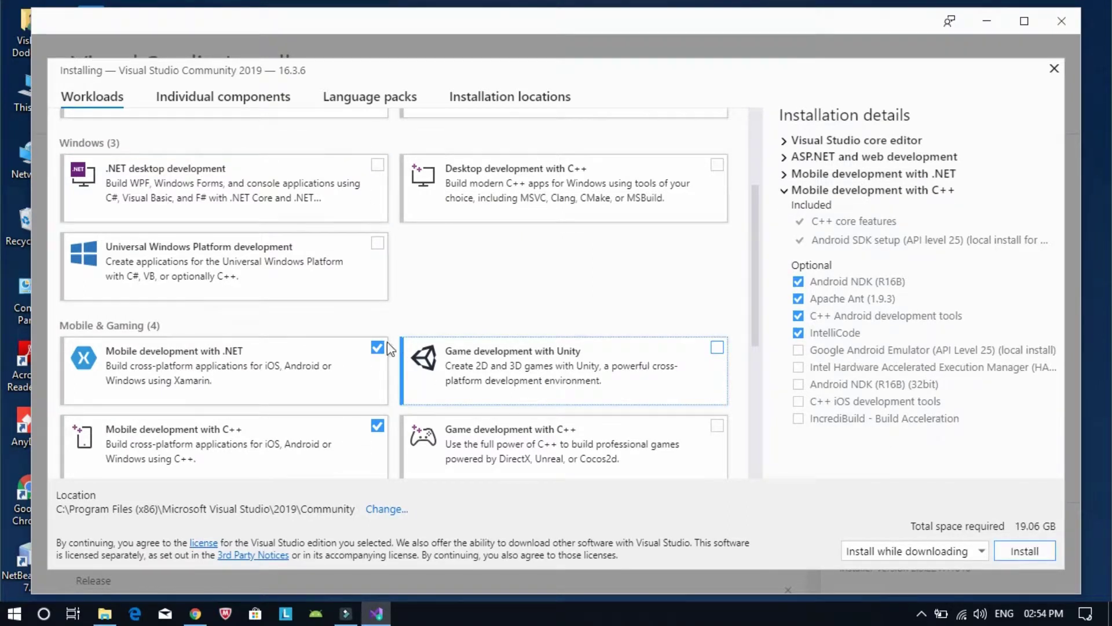
click(355, 366)
scroll(355, 367, down, 3)
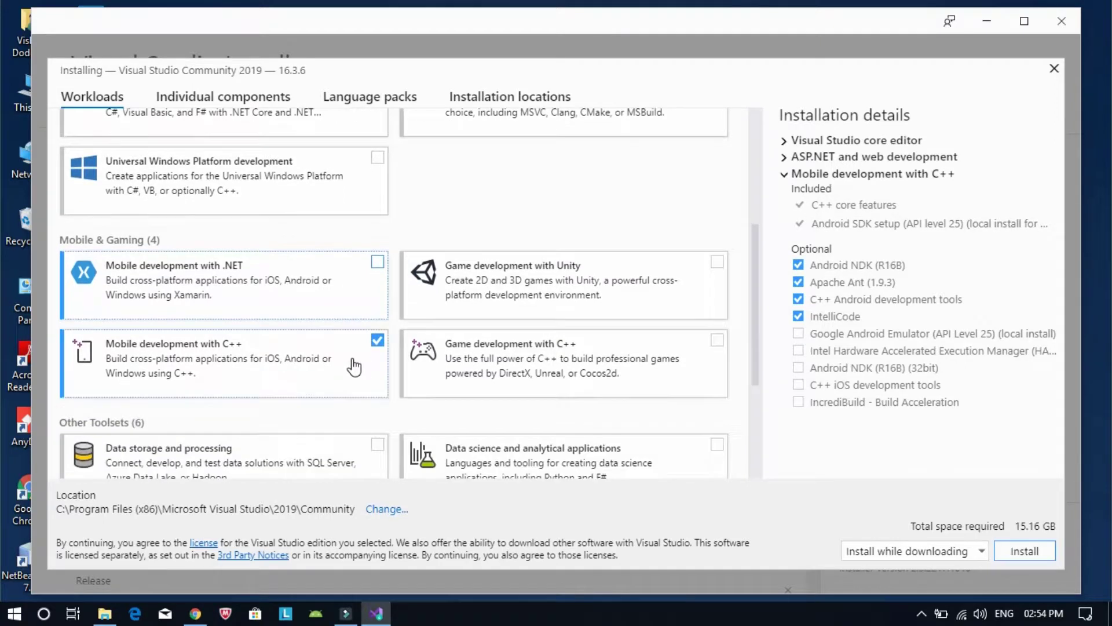
click(354, 366)
scroll(355, 366, down, 5)
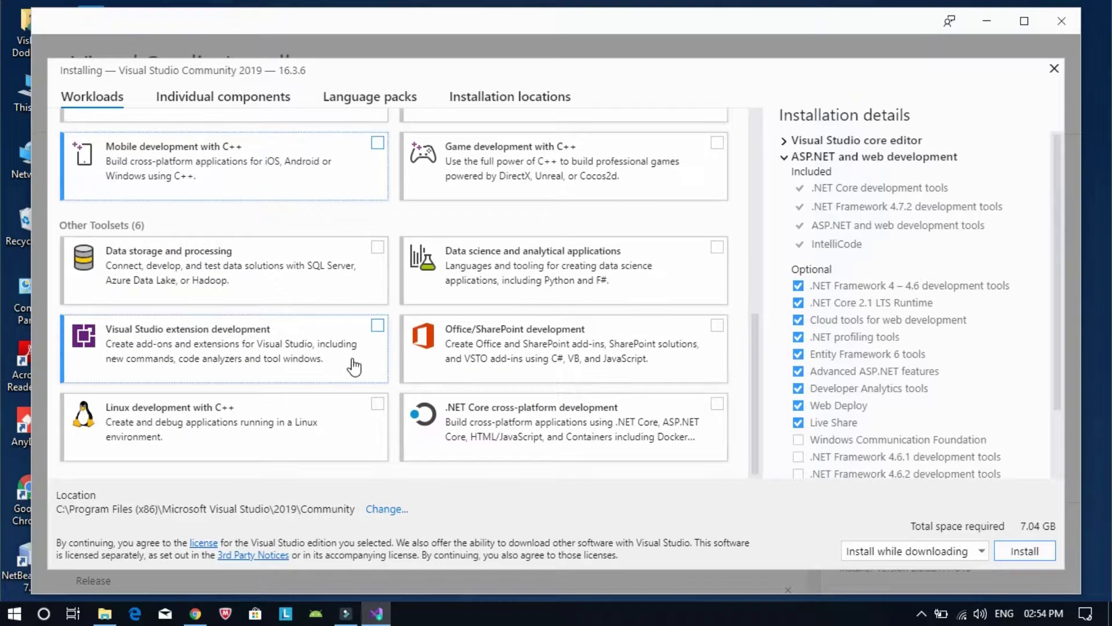
scroll(354, 366, up, 12)
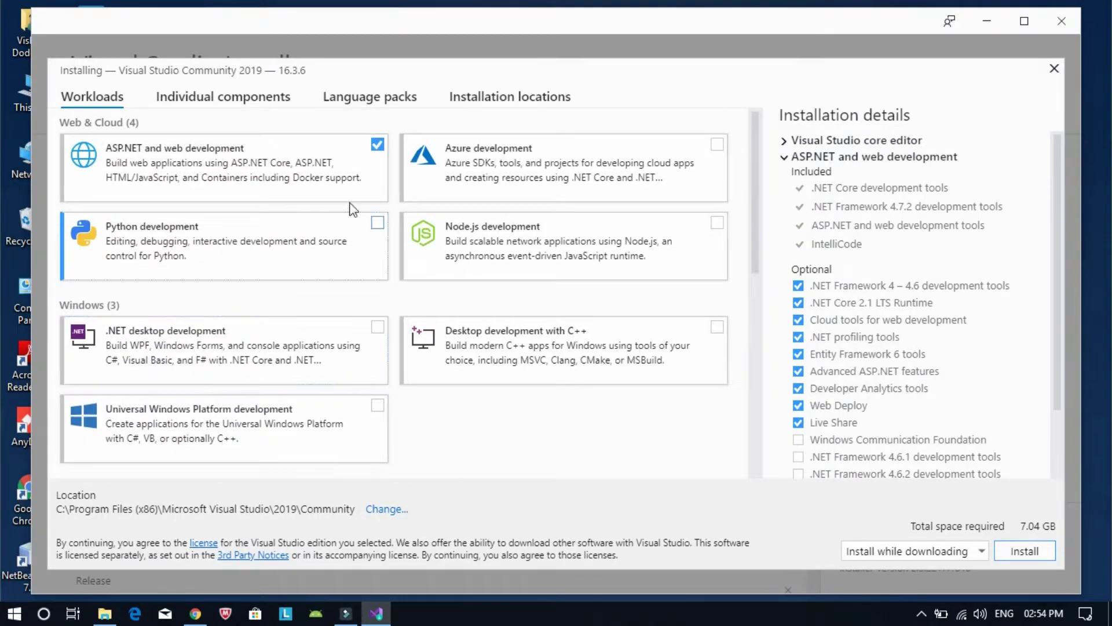
Check ASP.NET and web, Mobile with C++ and Mobile with .NET, totalling 19.06 GB
click(352, 184)
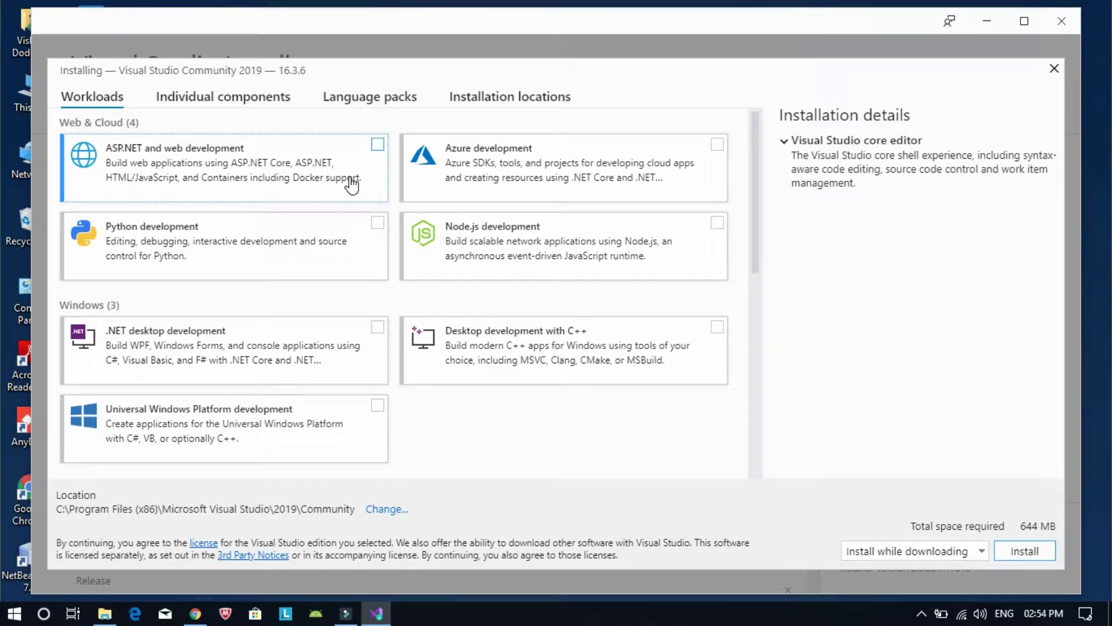
click(352, 184)
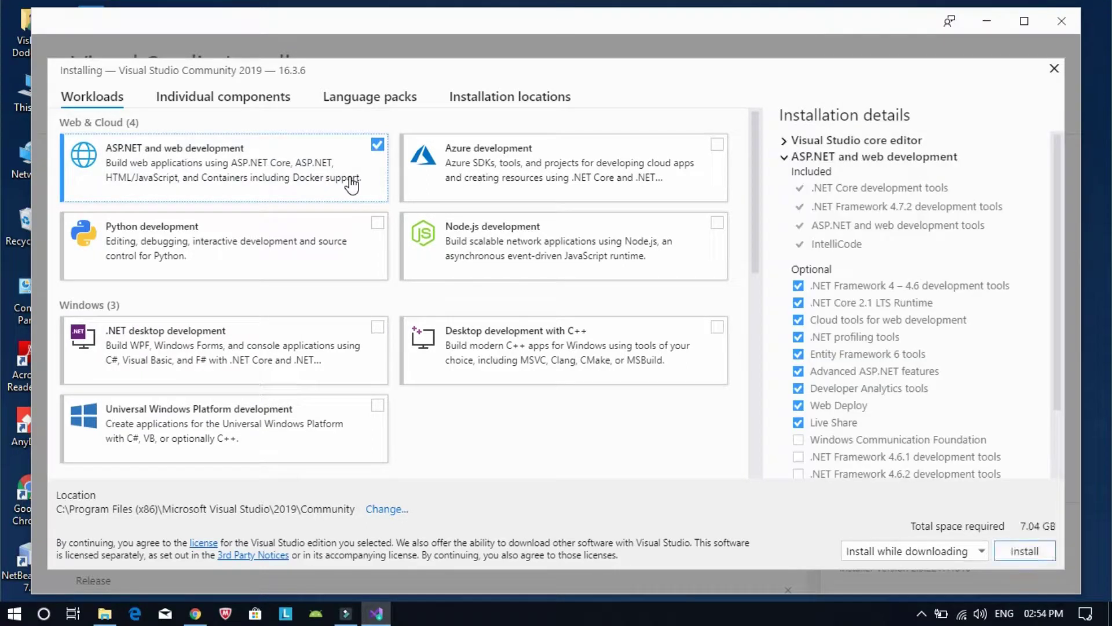
scroll(352, 184, down, 10)
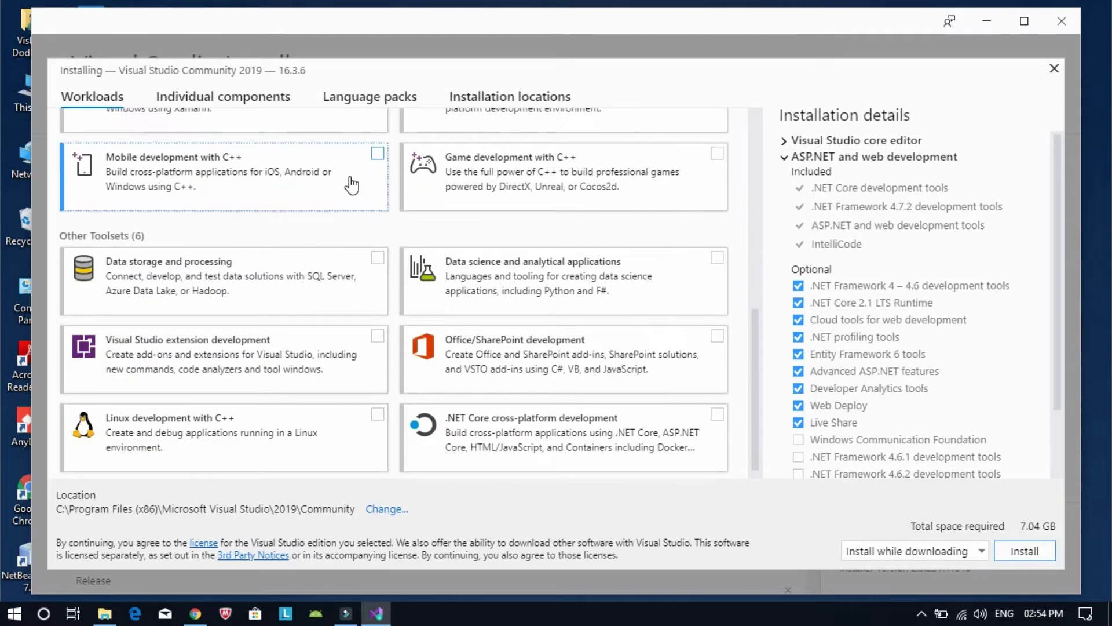
scroll(352, 184, up, 1)
click(352, 184)
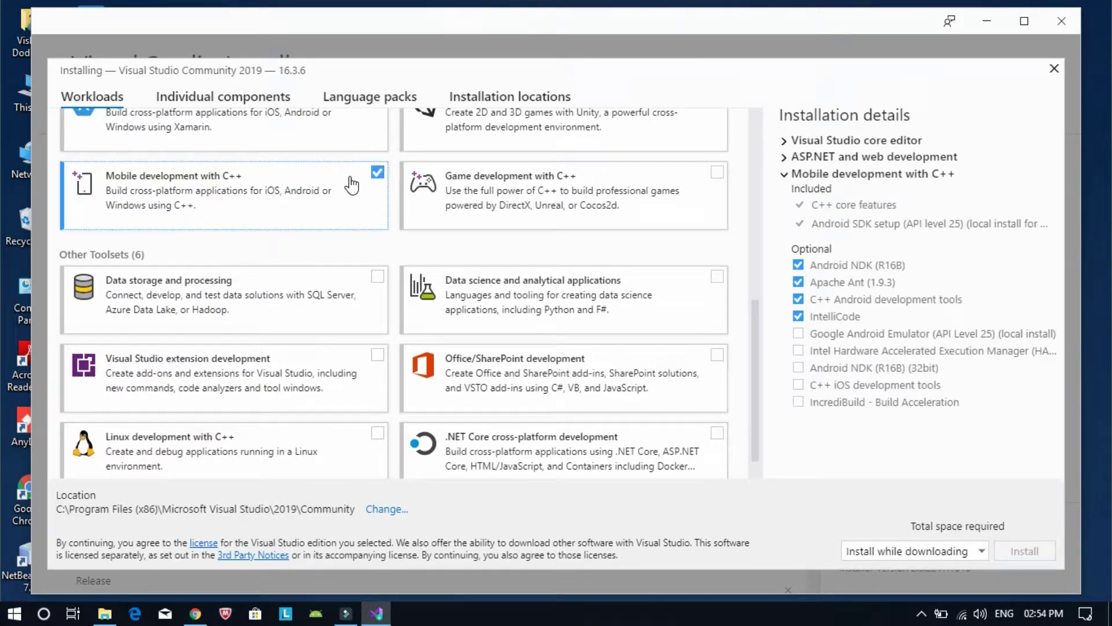
scroll(353, 183, up, 2)
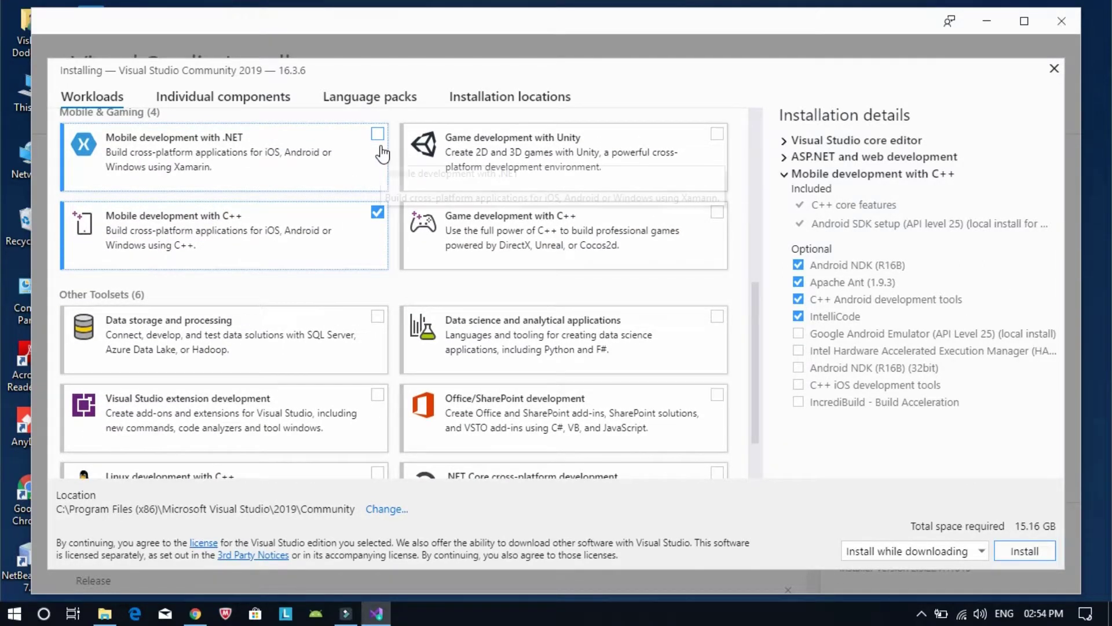
click(379, 145)
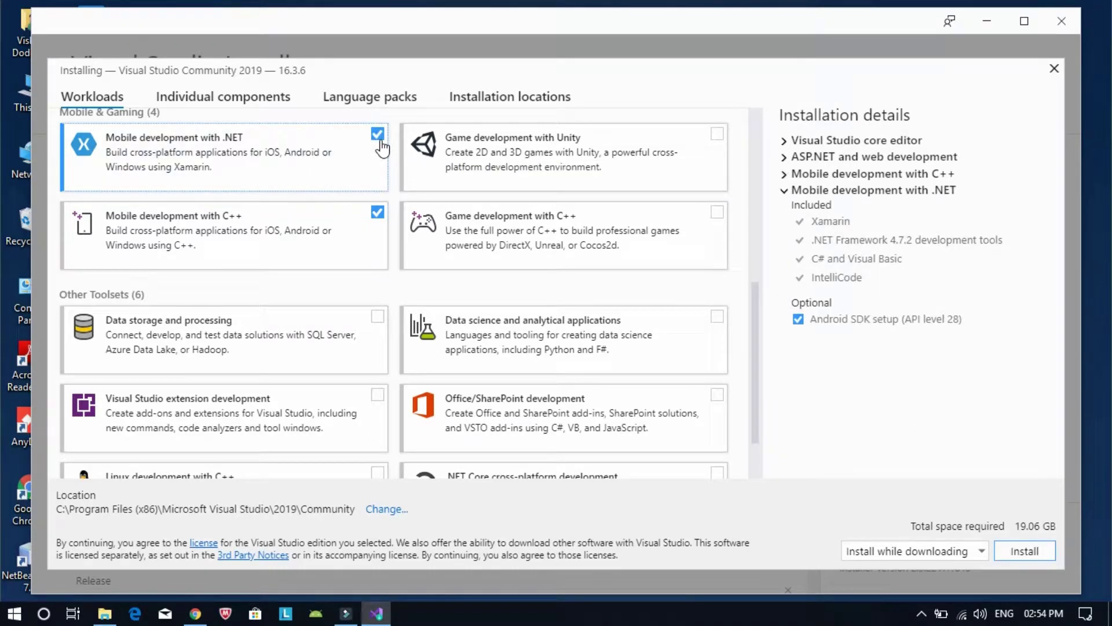
scroll(381, 148, down, 1)
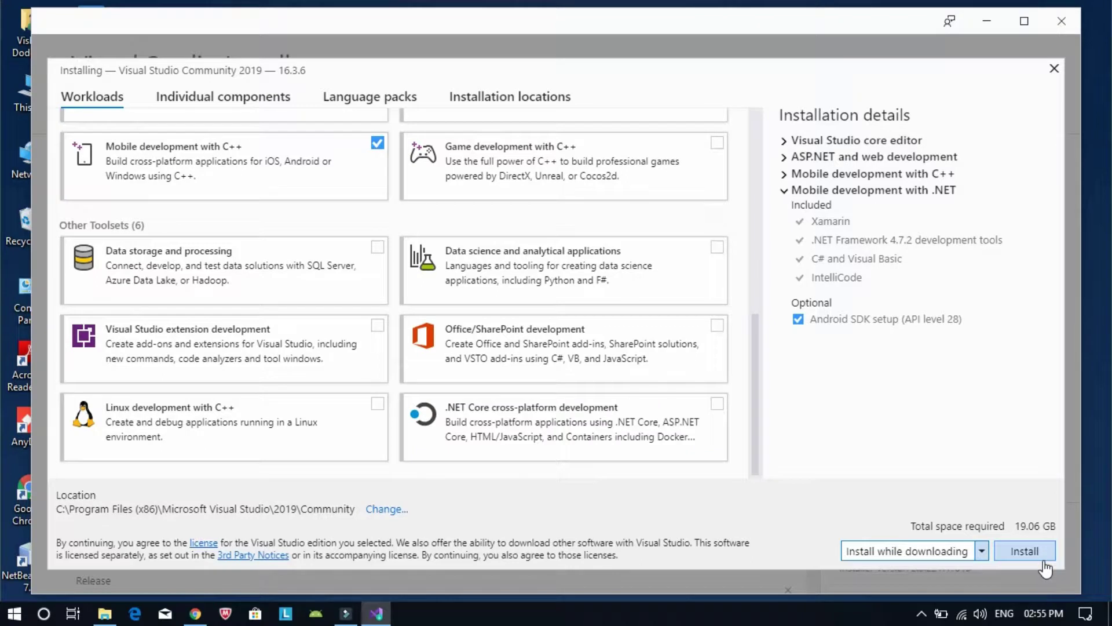
click(982, 554)
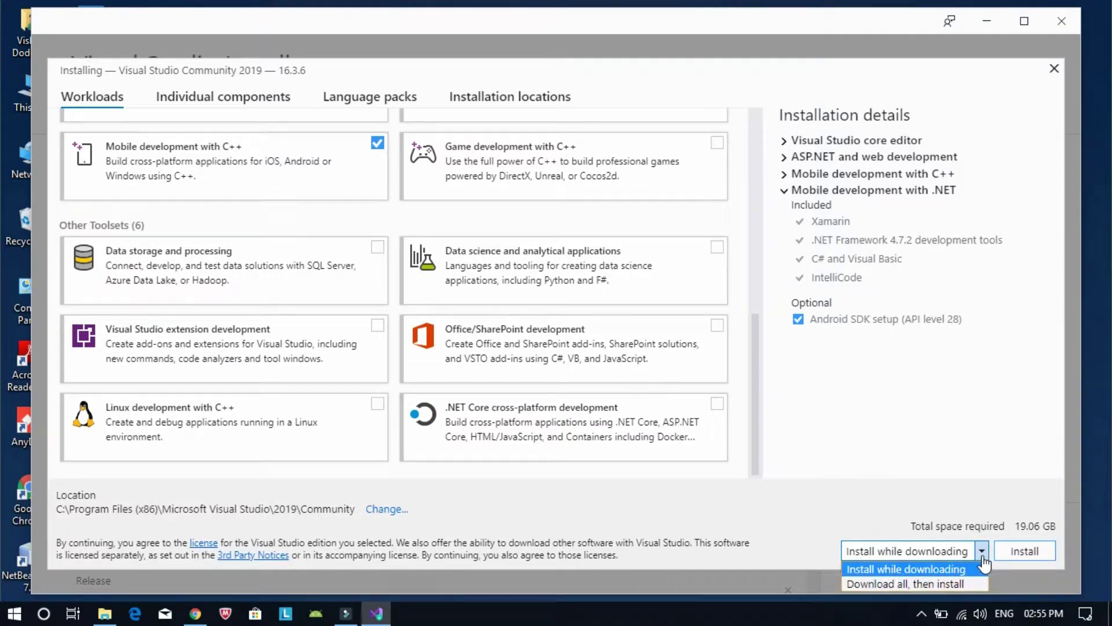
Keep 'Install while downloading' and start installing Visual Studio Community 2019
click(983, 557)
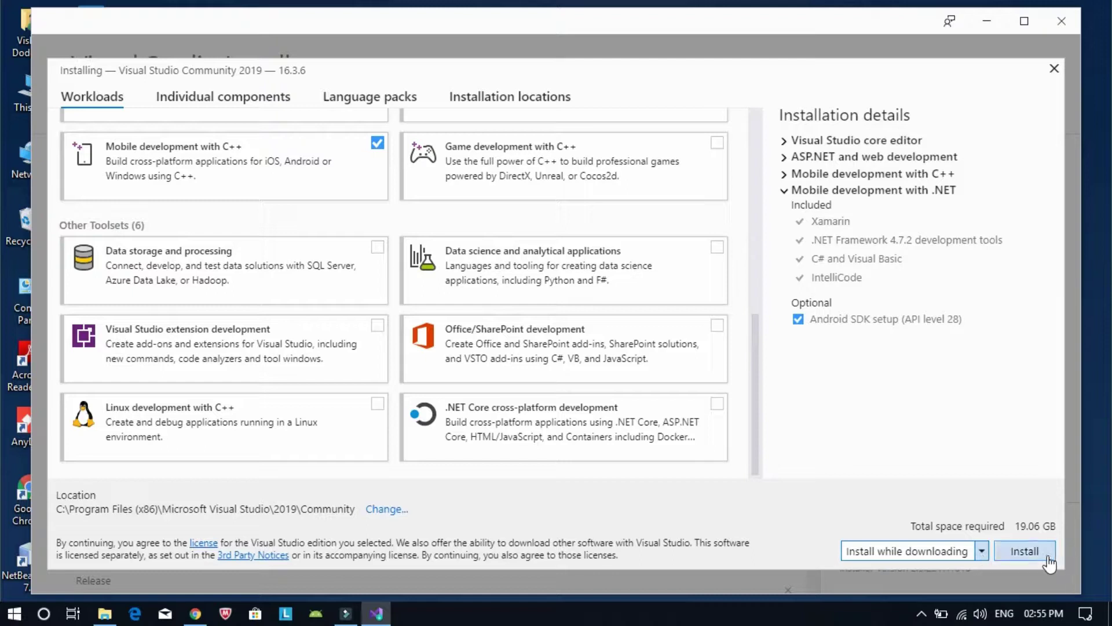
click(1048, 555)
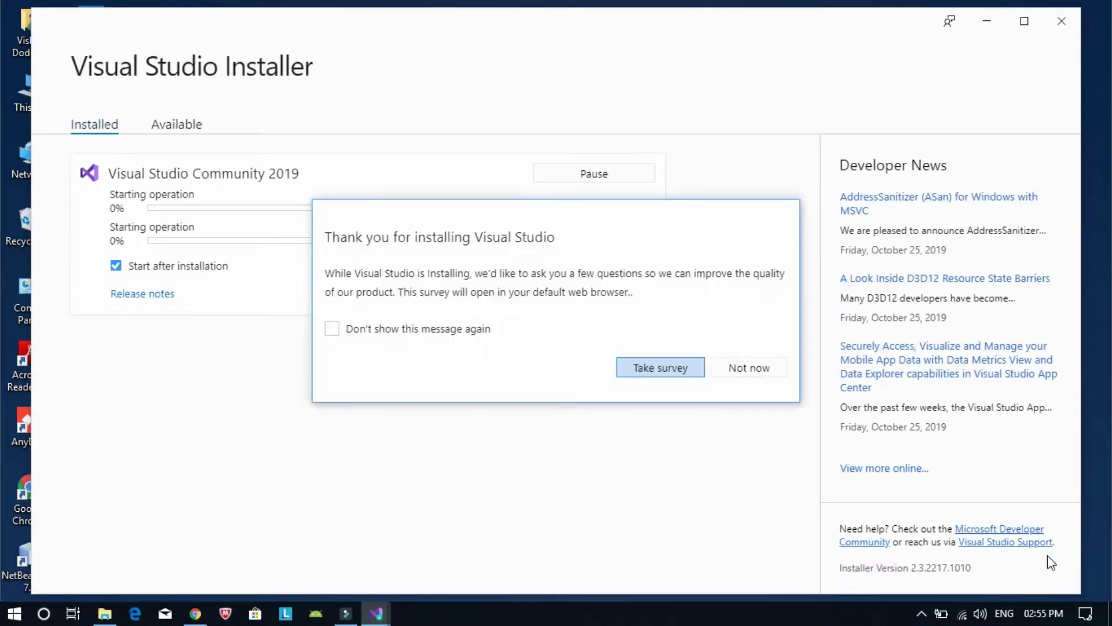
Dismiss the feedback survey with 'Not now' while version 16.3.6 finishes installing
click(740, 381)
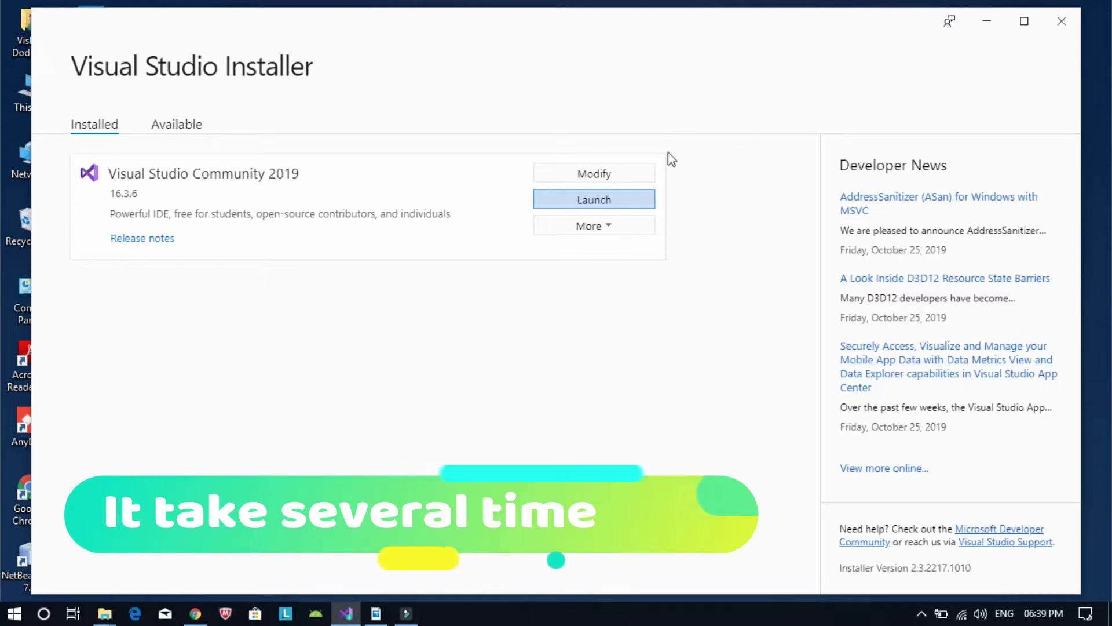
Launch Visual Studio 2019 from the installer to reach its Welcome sign-in window, minimizing the installer
click(618, 210)
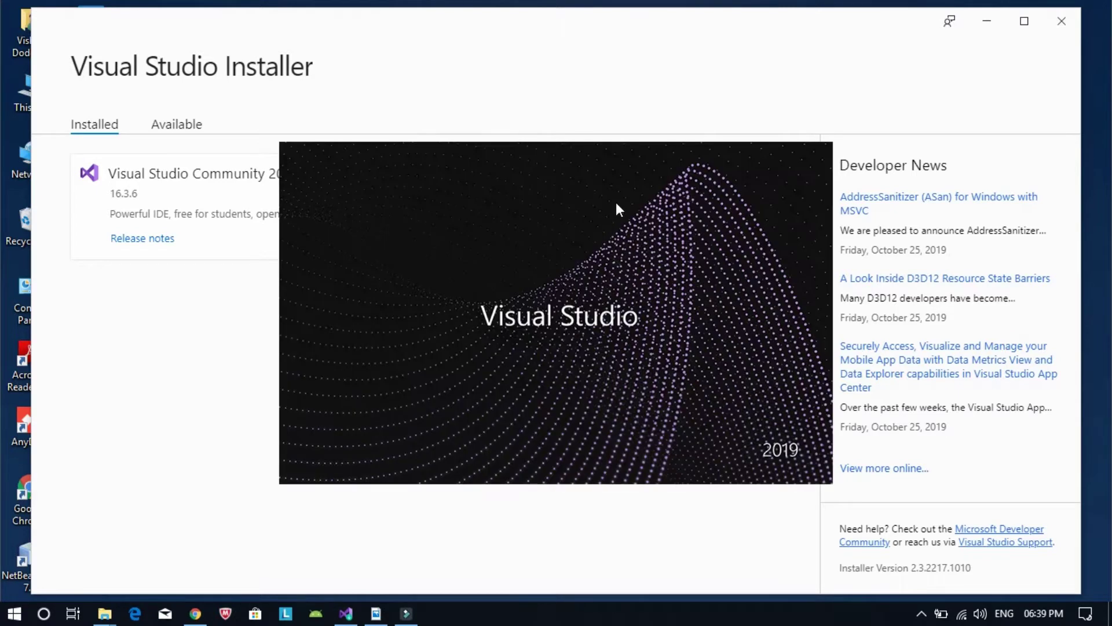
click(983, 24)
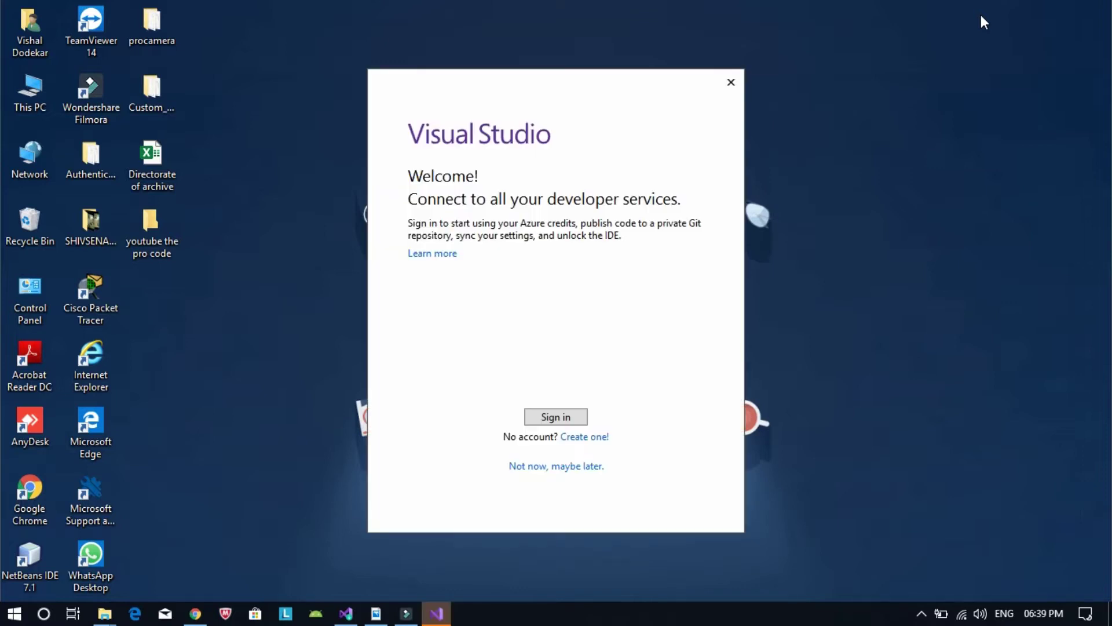
Start Microsoft account sign-in from the Visual Studio 2019 welcome screen
click(556, 420)
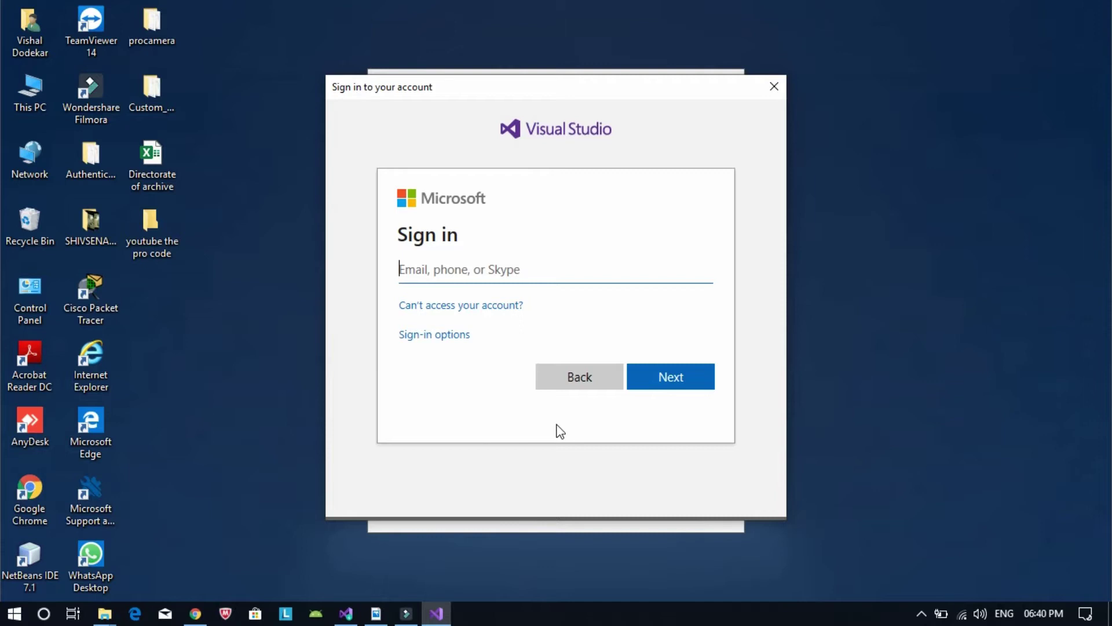
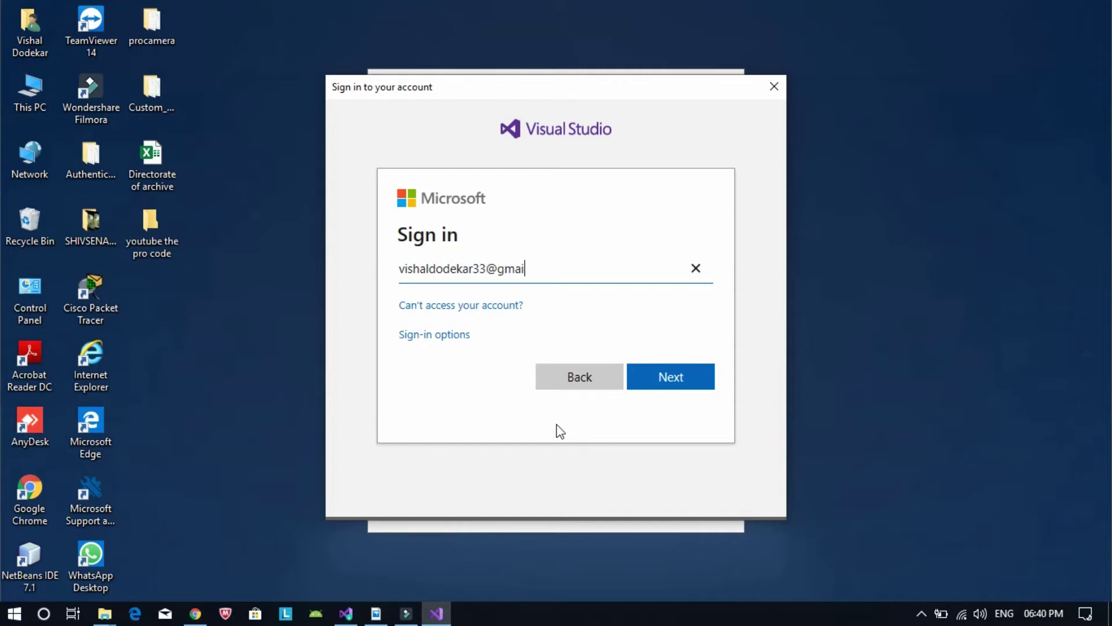
Enter the account's e-mail address, correcting a typo, and continue to the password step
click(659, 387)
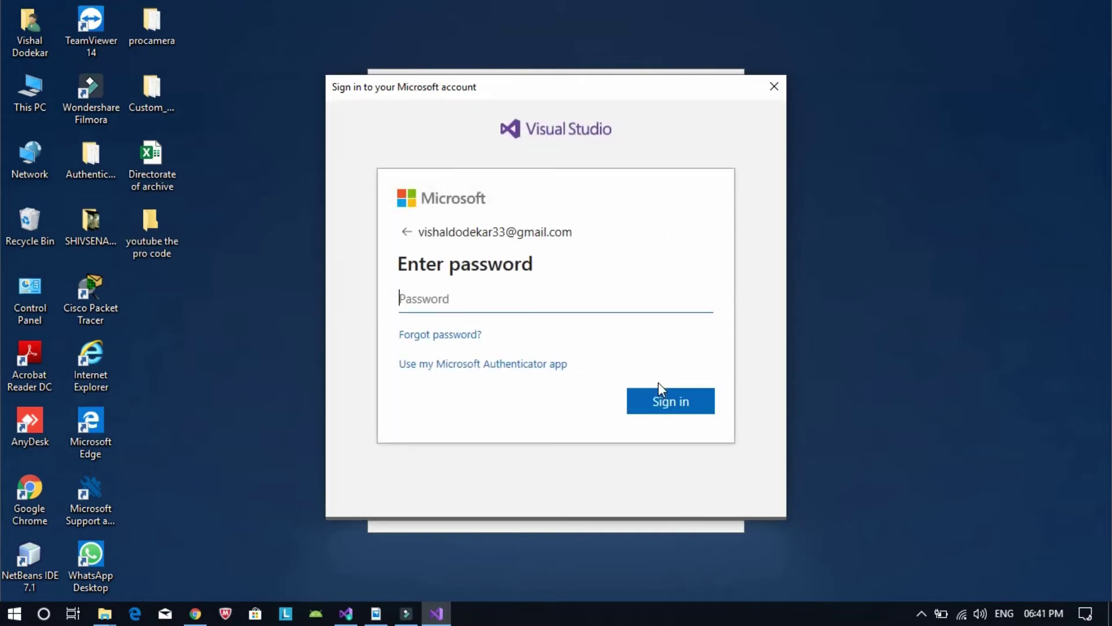
Enter the account password and submit it to complete sign-in
text(•••••)
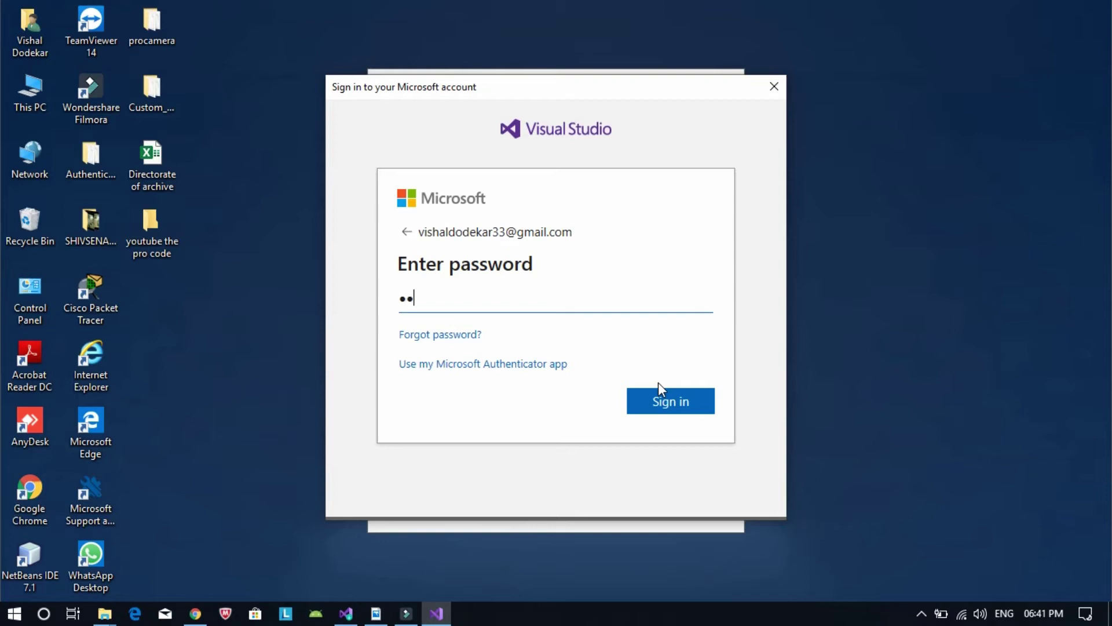
text(•••••••)
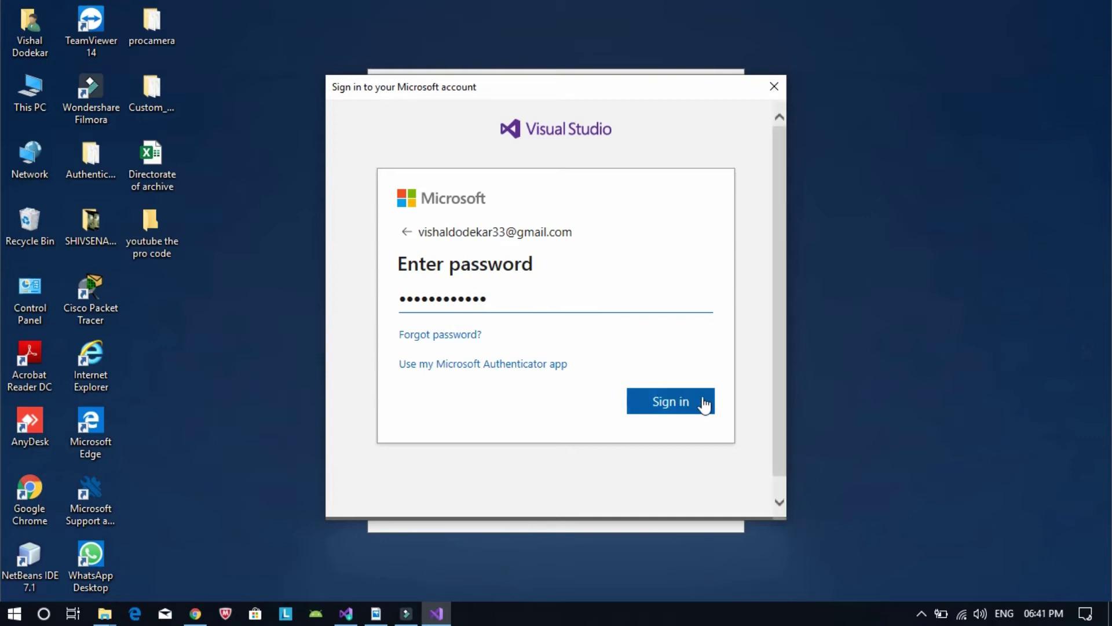
click(703, 402)
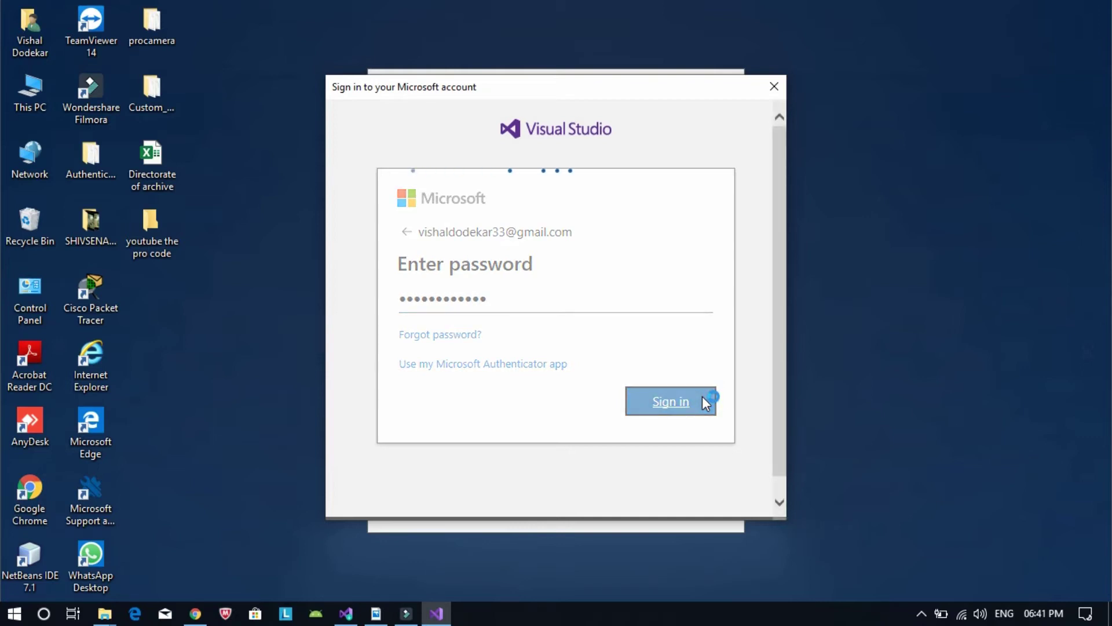